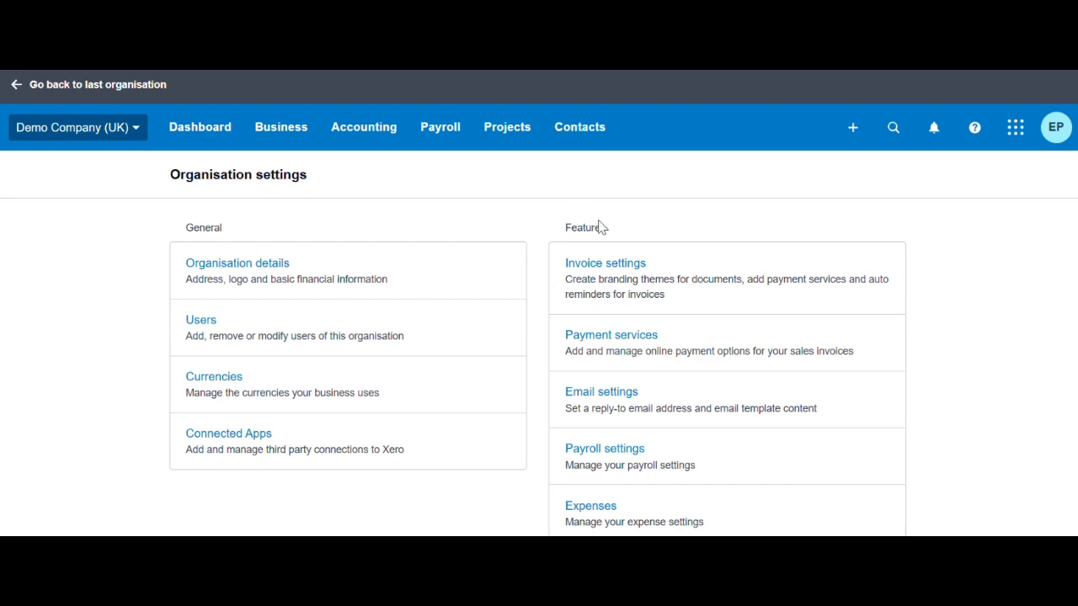
- Open Invoice settings from the Features section of Organisation settings
{"action": "left_click", "coordinate": [640, 271]}
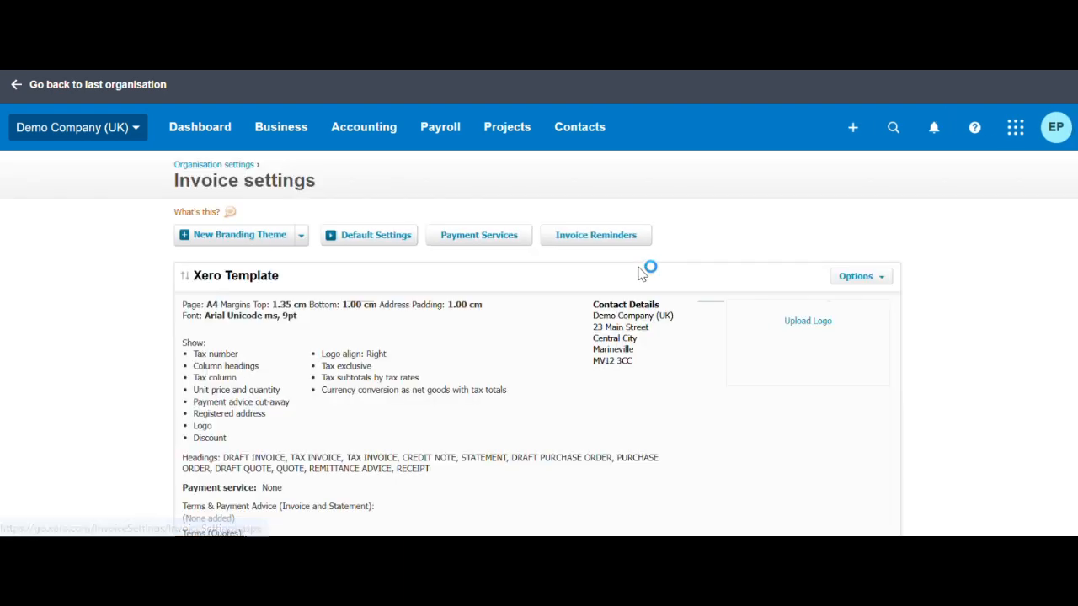
- Create a new branding theme called Standard that uses the Calibri font
{"action": "left_click", "coordinate": [238, 244]}
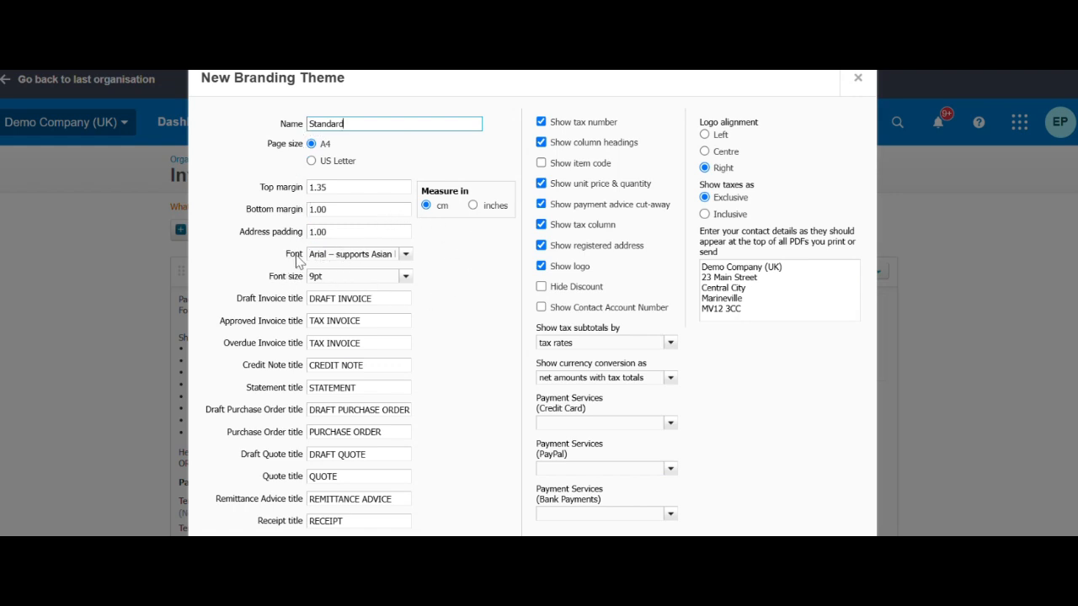
{"action": "left_click", "coordinate": [405, 254]}
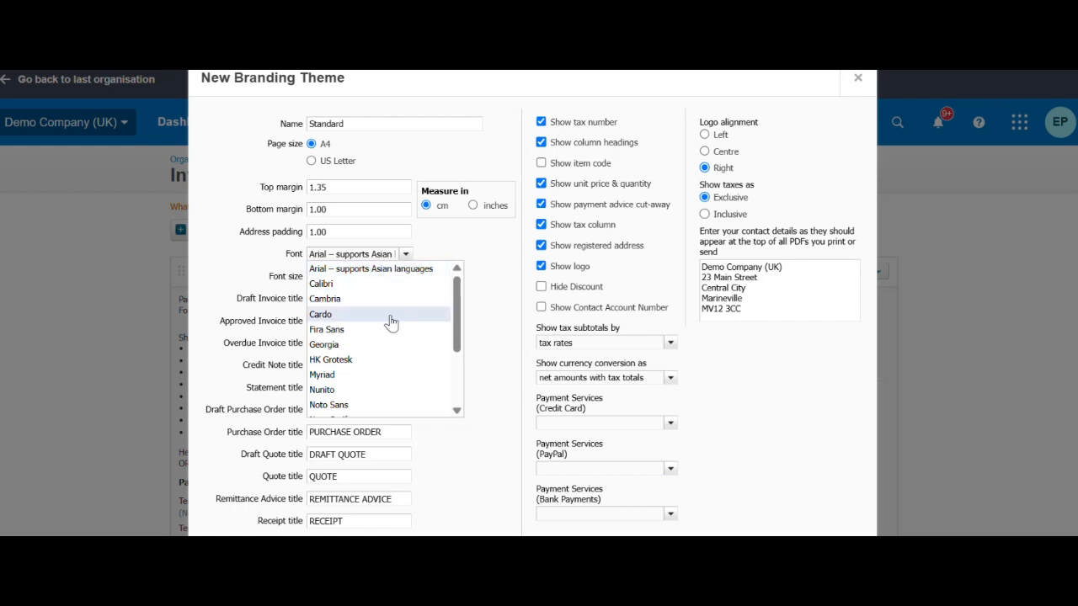
{"action": "left_click", "coordinate": [360, 283]}
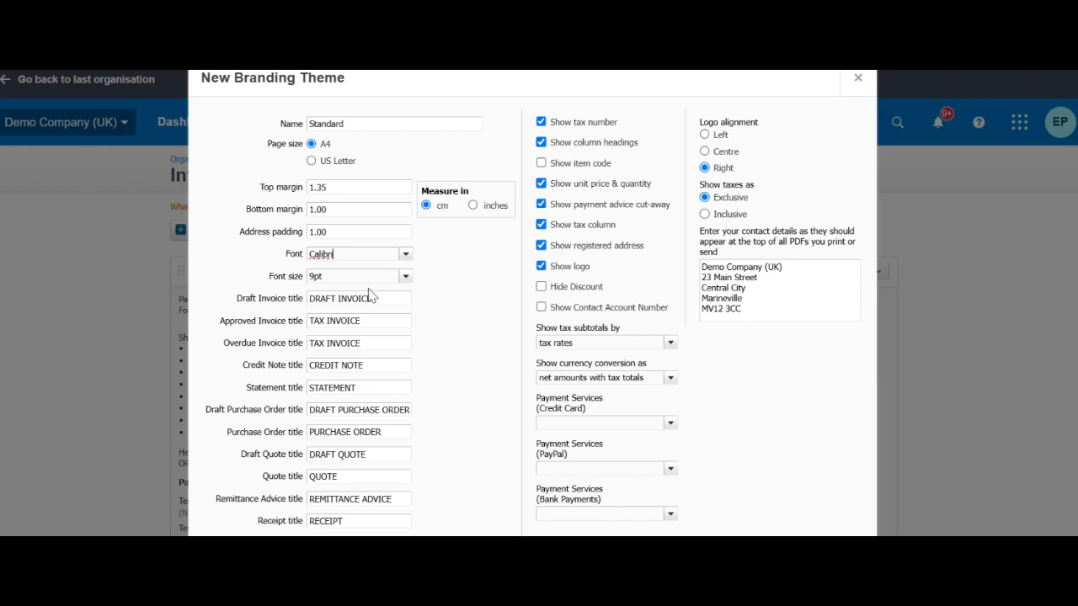
{"action": "scroll", "coordinate": [440, 291], "scroll_direction": "down", "scroll_amount": 1}
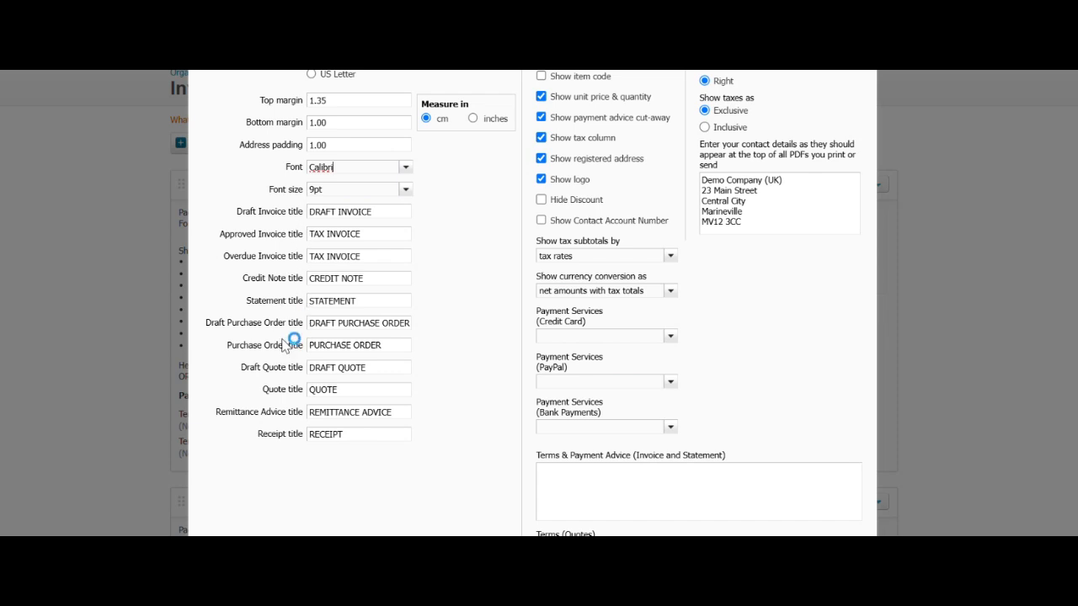
- Change the overdue invoice title from TAX INVOICE to LATE INVOICE
{"action": "left_click", "coordinate": [330, 255]}
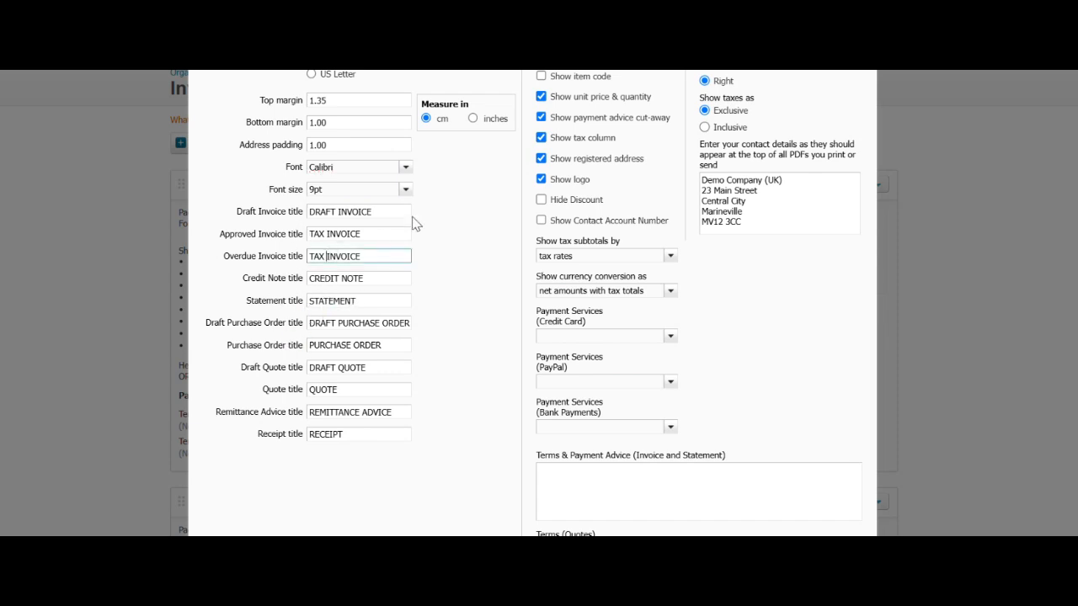
{"action": "key", "text": "BackSpace"}
{"action": "key", "text": "BackSpace"}
{"action": "key", "text": "BackSpace"}
{"action": "key", "text": "BackSpace"}
{"action": "type", "text": "LAC"}
{"action": "key", "text": "BackSpace"}
{"action": "type", "text": "TE"}
{"action": "scroll", "coordinate": [647, 390], "scroll_direction": "up", "scroll_amount": 2}
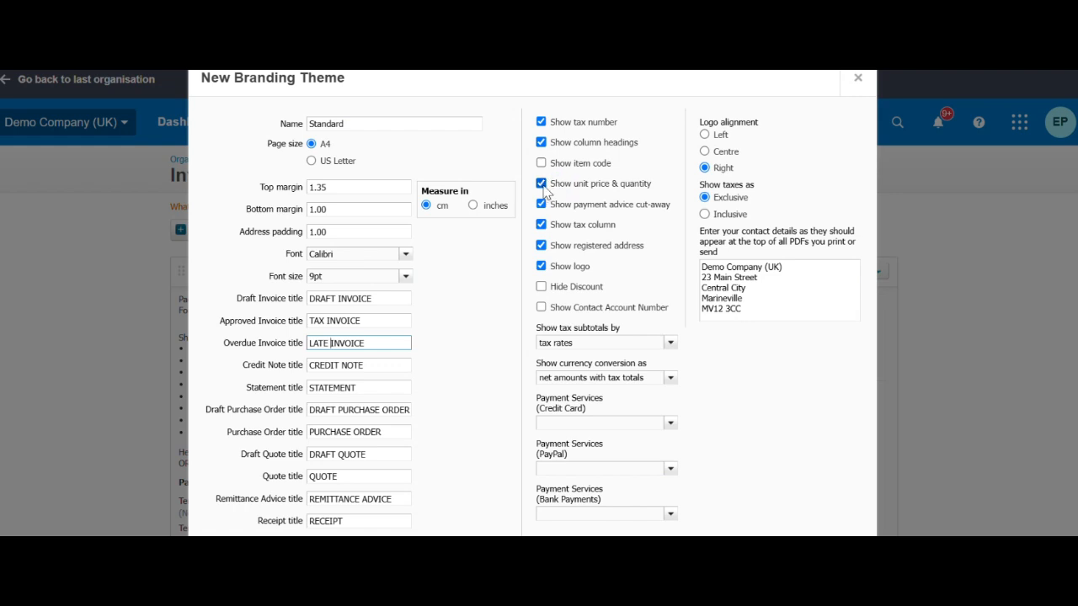
- Stop showing unit price and quantity and hide discounts, keeping the logo shown
{"action": "left_click", "coordinate": [543, 187]}
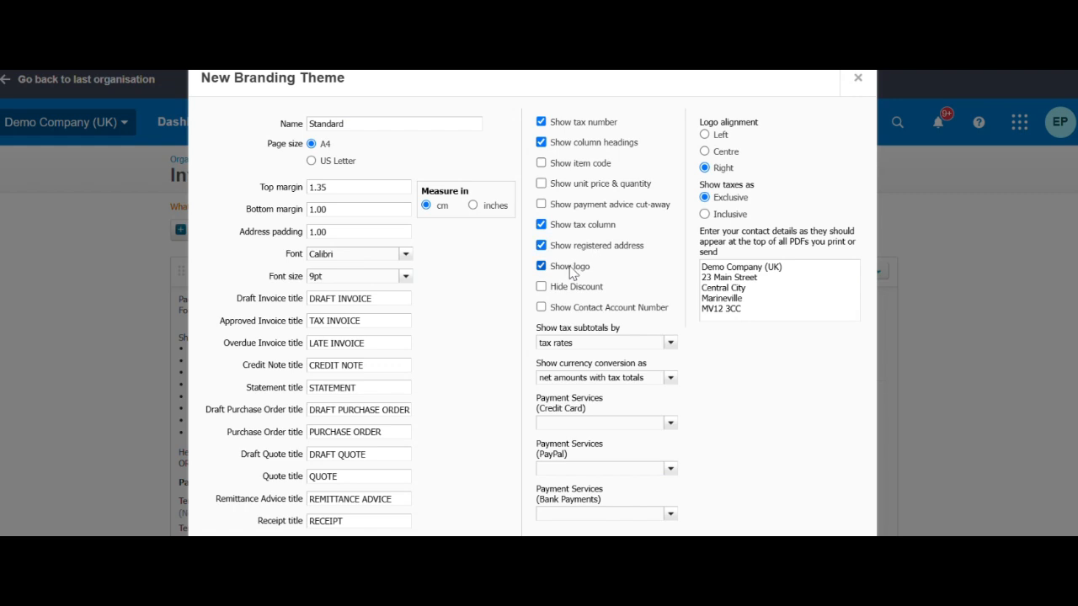
{"action": "left_click", "coordinate": [539, 266]}
{"action": "left_click", "coordinate": [541, 266]}
{"action": "left_click", "coordinate": [541, 287]}
- Keep tax subtotals by tax rates and currency conversion as net amounts with tax totals
{"action": "left_click", "coordinate": [670, 343]}
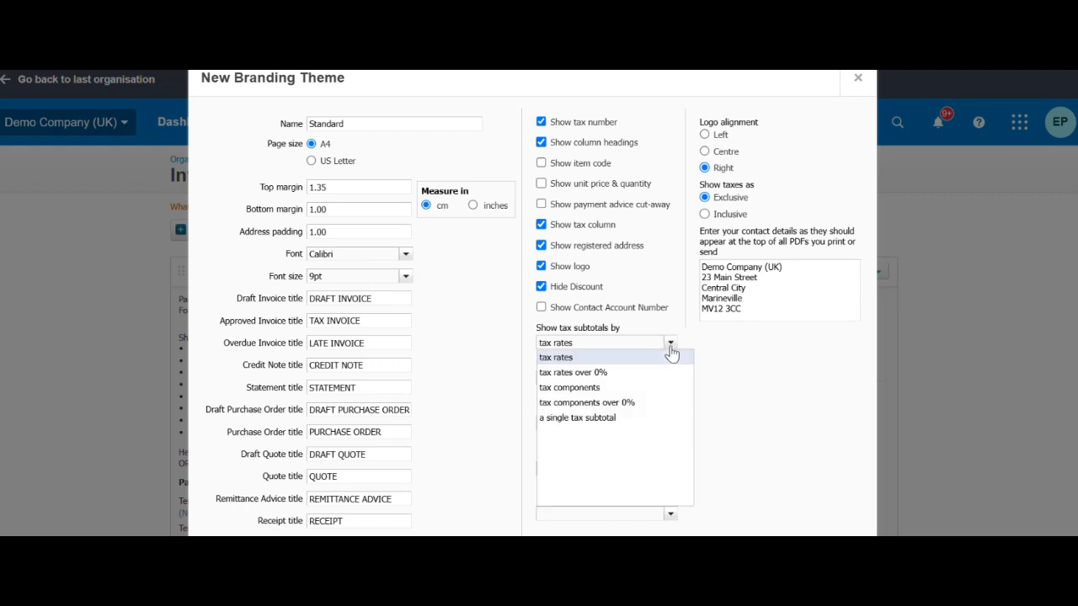
{"action": "left_click", "coordinate": [671, 355]}
{"action": "left_click", "coordinate": [671, 378]}
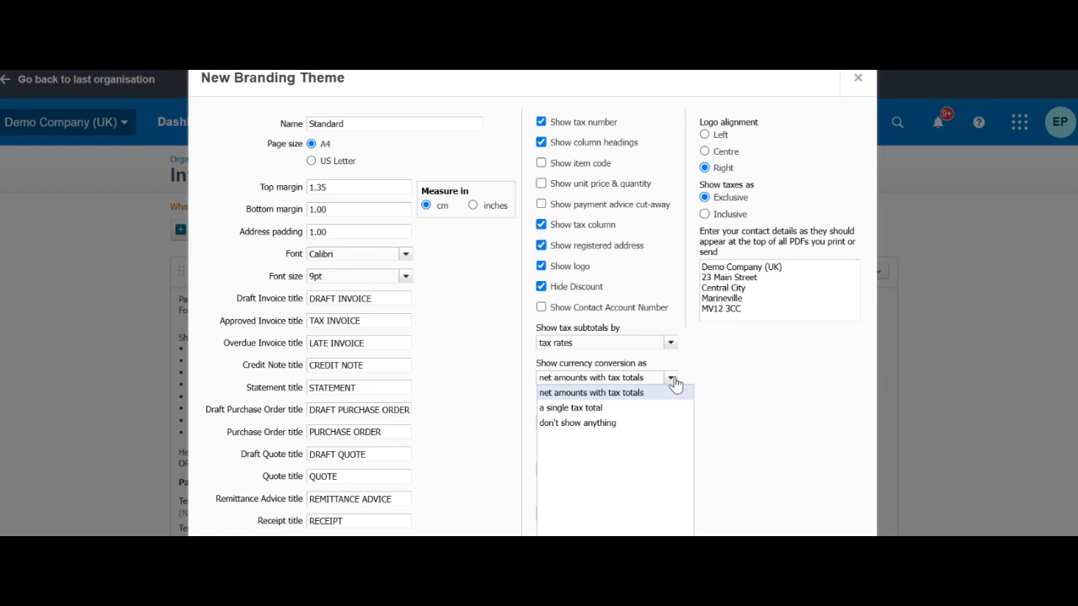
{"action": "left_click", "coordinate": [679, 385]}
{"action": "scroll", "coordinate": [705, 379], "scroll_direction": "down", "scroll_amount": 2}
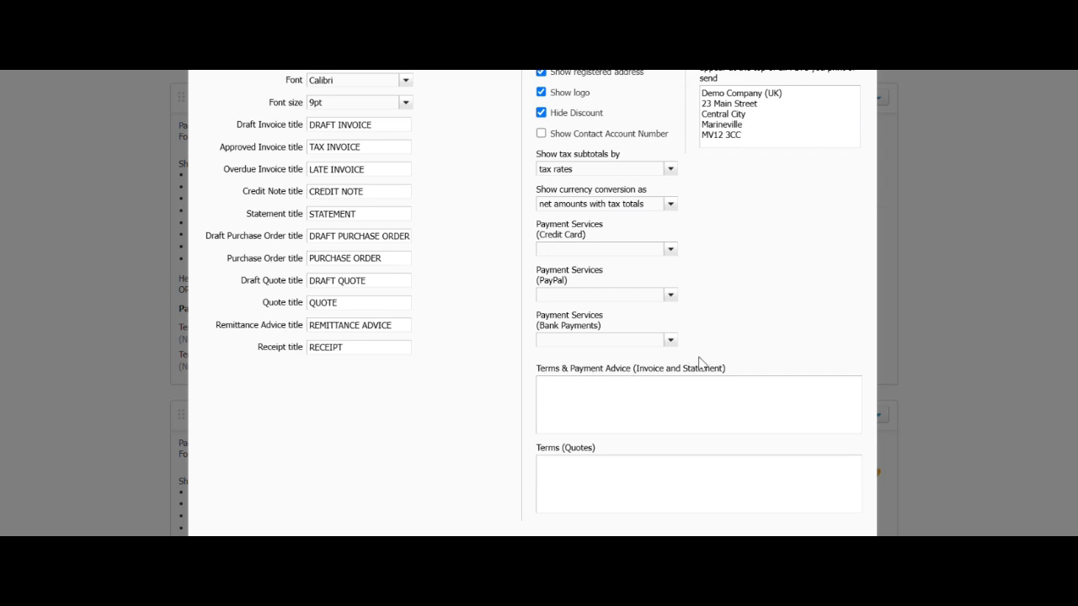
- Link the theme's PayPal payment service to the organisation's PayPal account
{"action": "left_click", "coordinate": [667, 299]}
{"action": "left_click", "coordinate": [613, 310]}
{"action": "scroll", "coordinate": [722, 307], "scroll_direction": "down", "scroll_amount": 1}
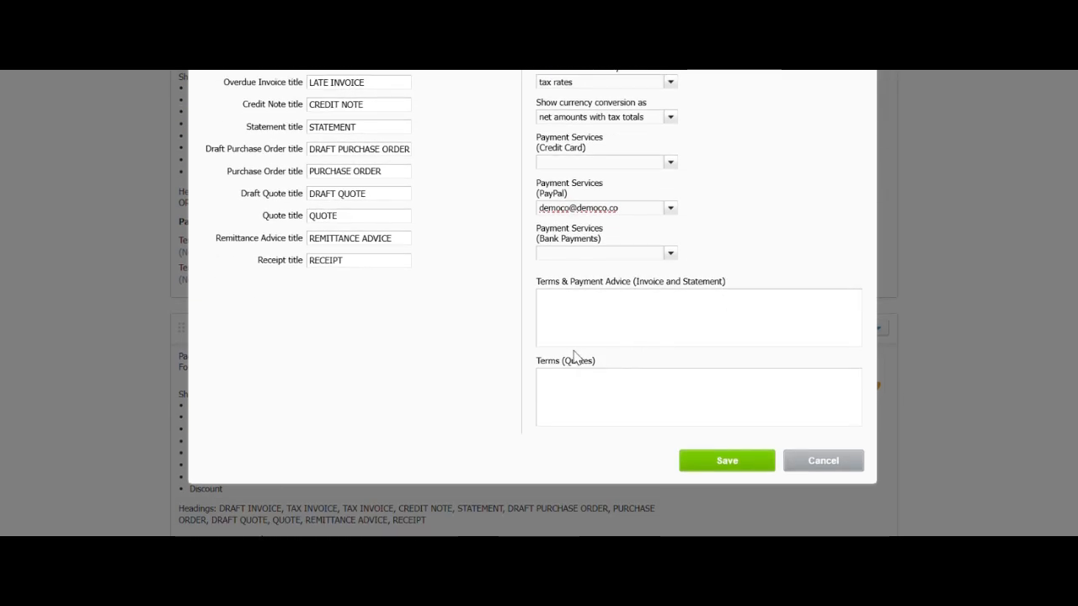
- Edit the invoice terms and payment advice, then the terms for quotes
{"action": "left_click", "coordinate": [578, 303]}
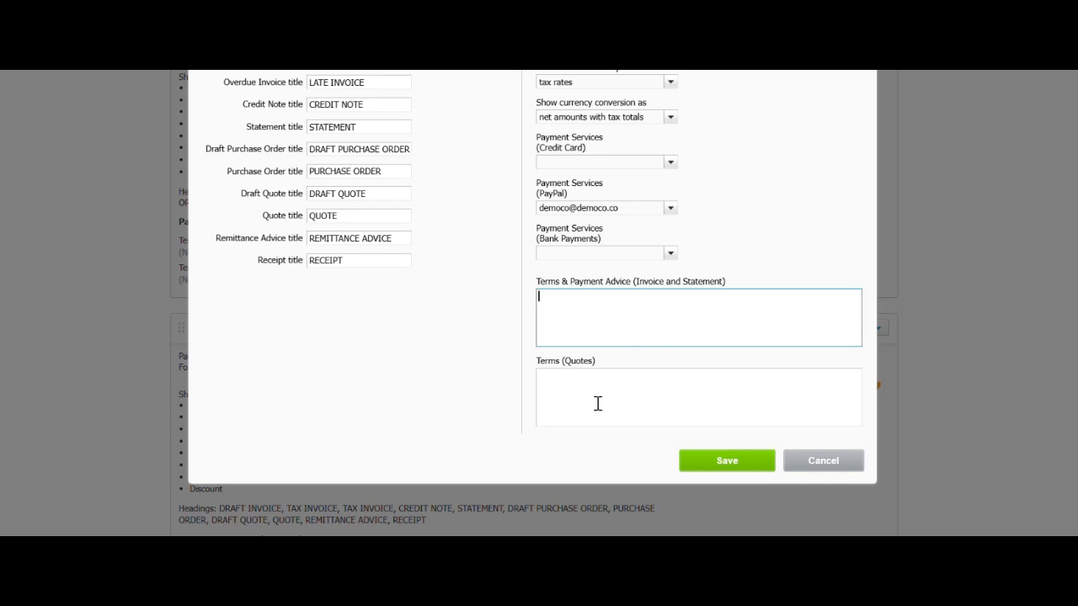
{"action": "left_click", "coordinate": [564, 382]}
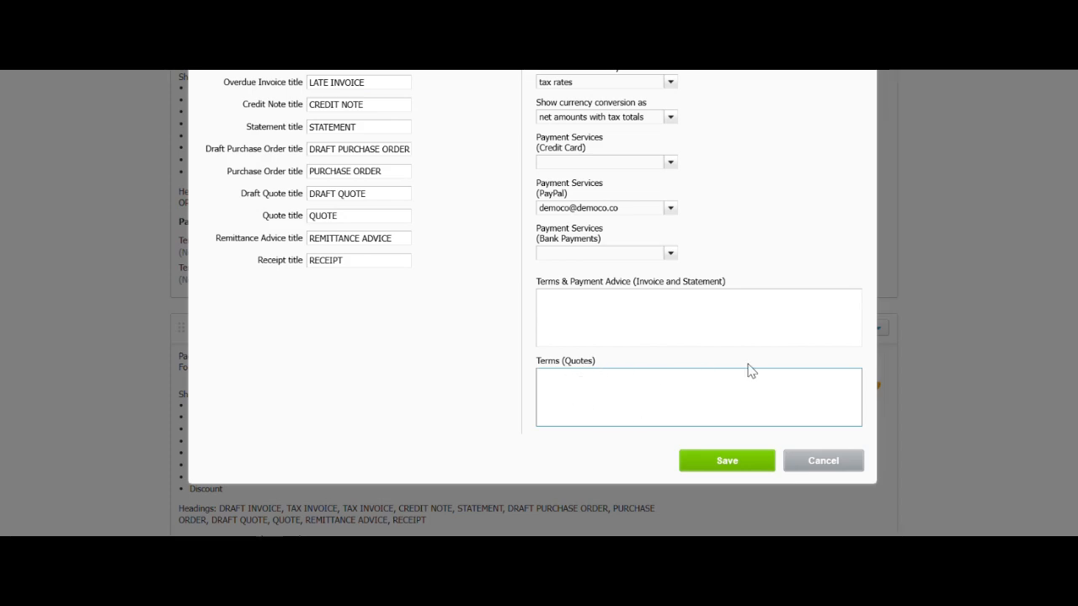
{"action": "scroll", "coordinate": [746, 368], "scroll_direction": "up", "scroll_amount": 5}
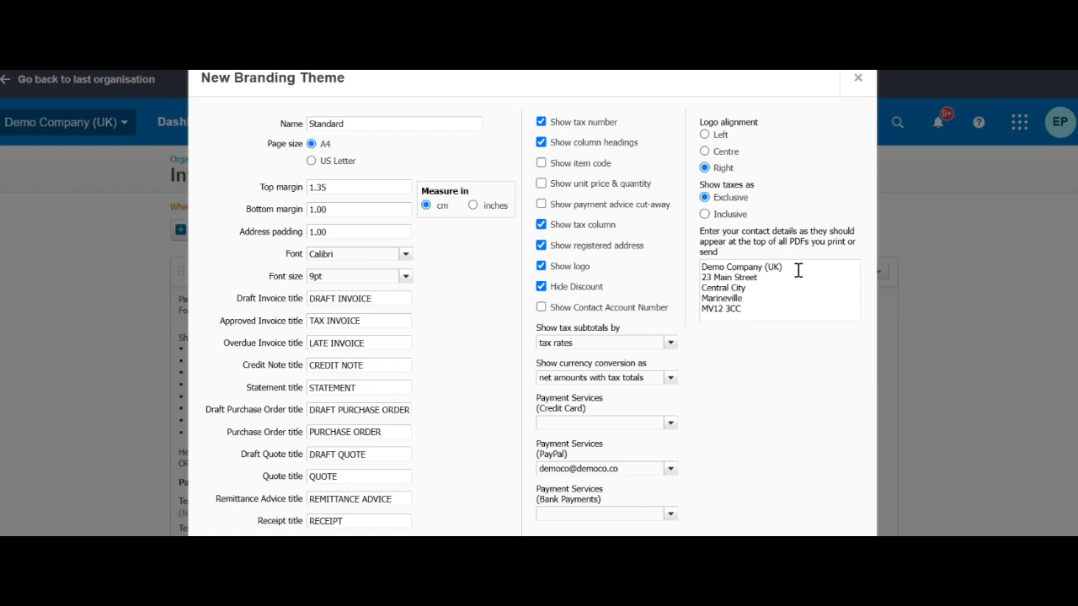
- Replace the contact details' first line with 'Your Finance Team Ltd' and save the theme
{"action": "left_click_drag", "start_coordinate": [799, 270], "coordinate": [700, 270]}
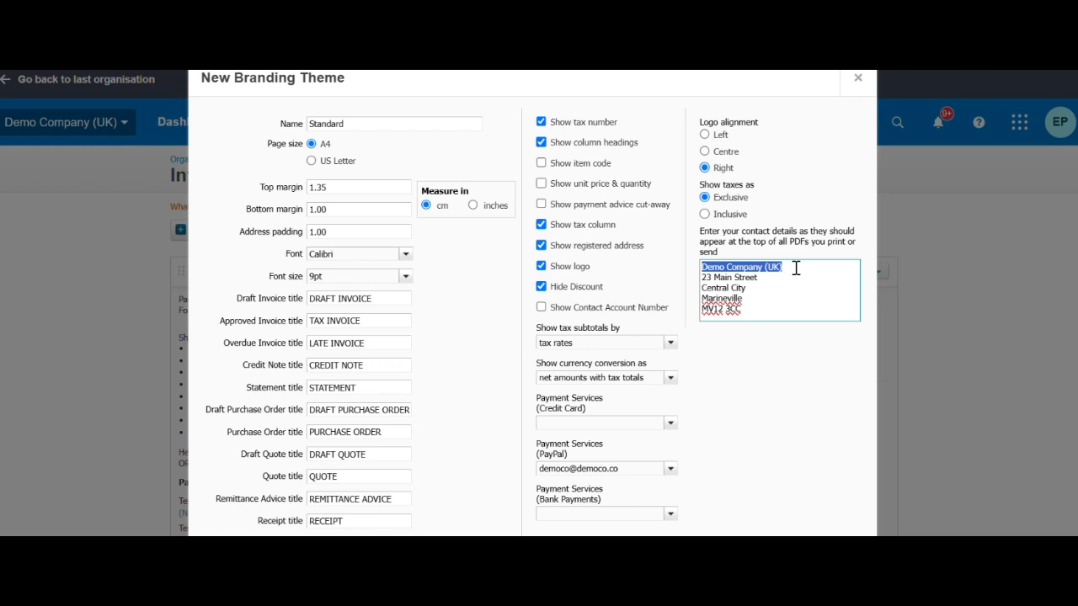
{"action": "type", "text": "Your"}
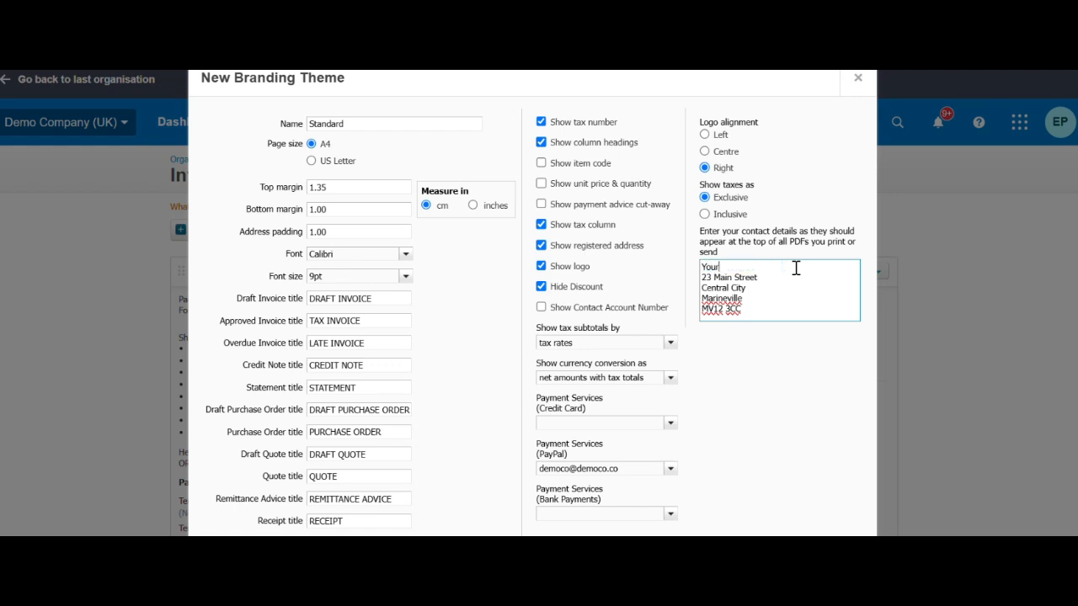
{"action": "type", "text": " Finance Team Ltd"}
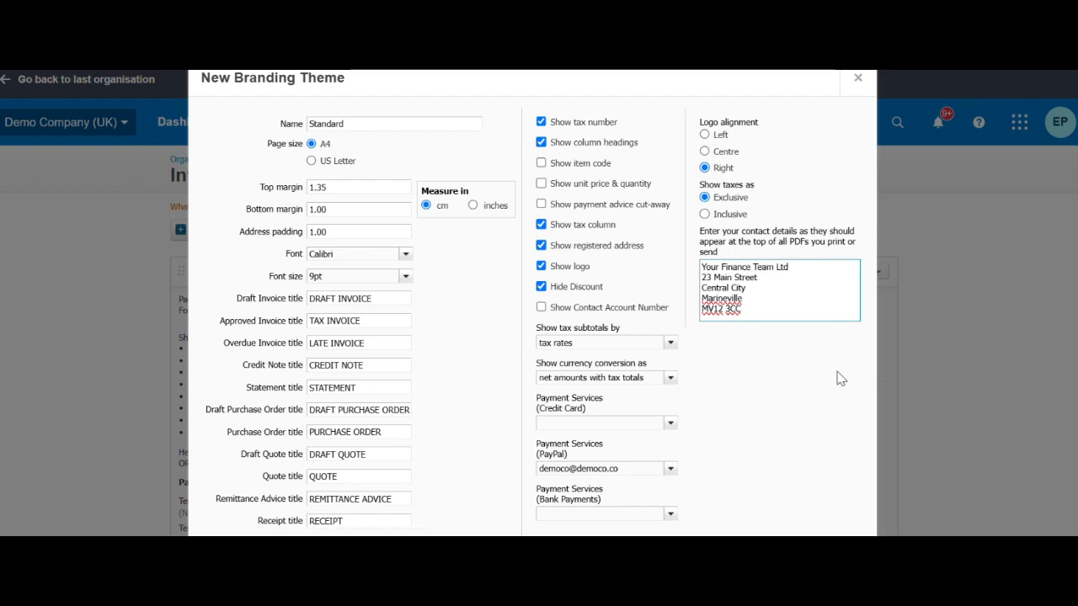
{"action": "scroll", "coordinate": [839, 378], "scroll_direction": "down", "scroll_amount": 5}
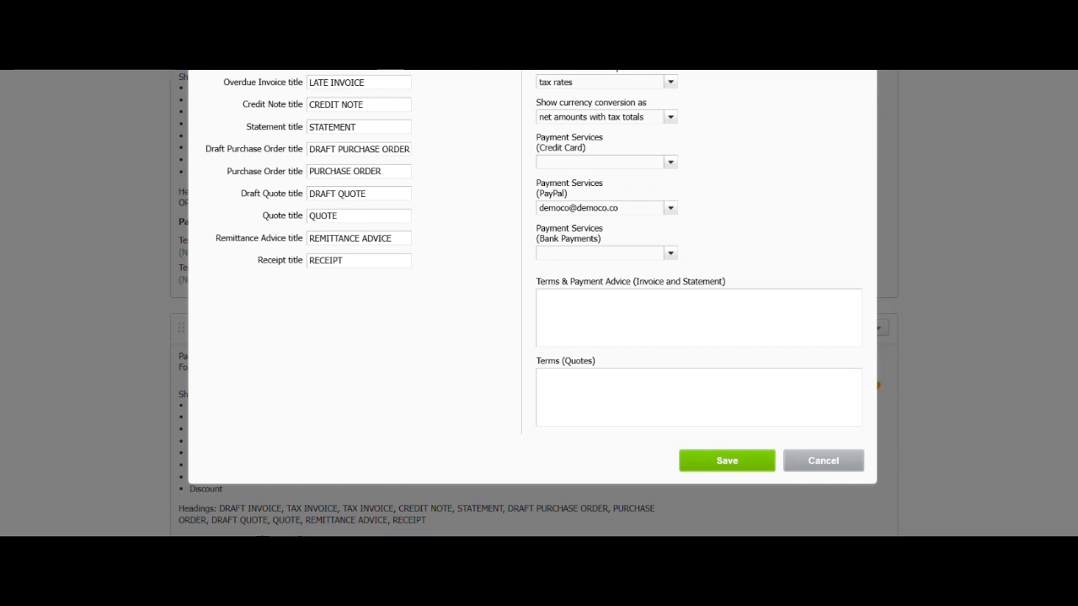
{"action": "left_click", "coordinate": [729, 461]}
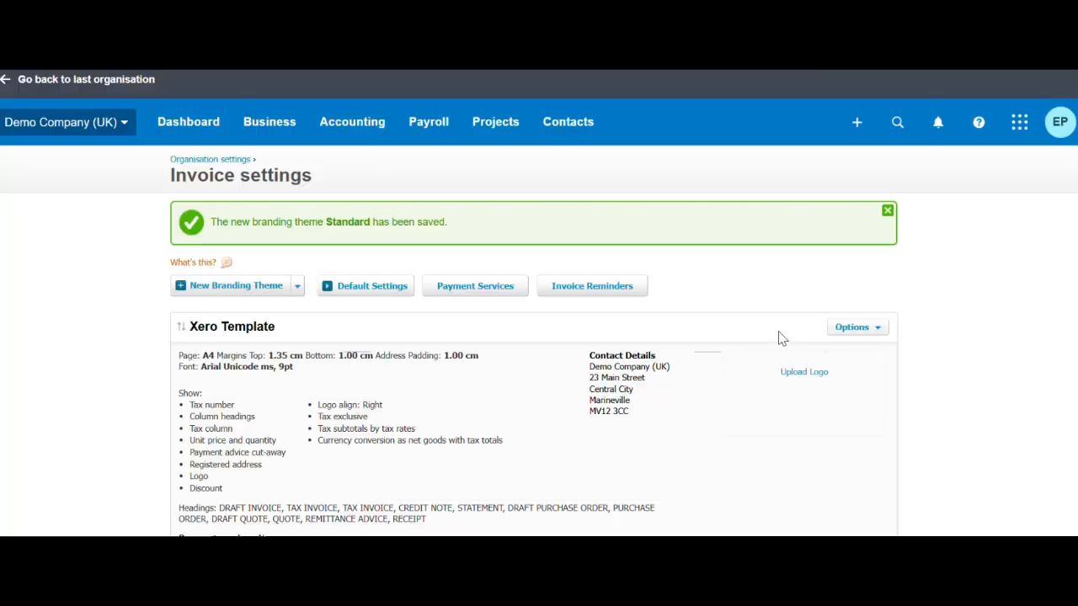
- Preview an invoice in the Standard theme, reviewing its totals and footer, then close it
{"action": "scroll", "coordinate": [788, 332], "scroll_direction": "down", "scroll_amount": 15}
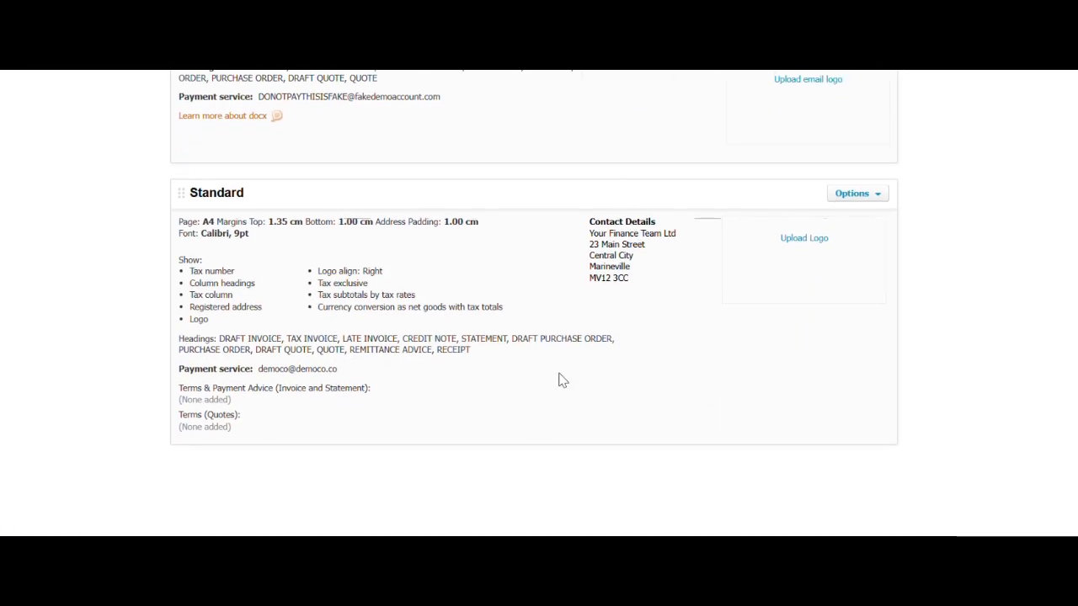
{"action": "left_click", "coordinate": [872, 195]}
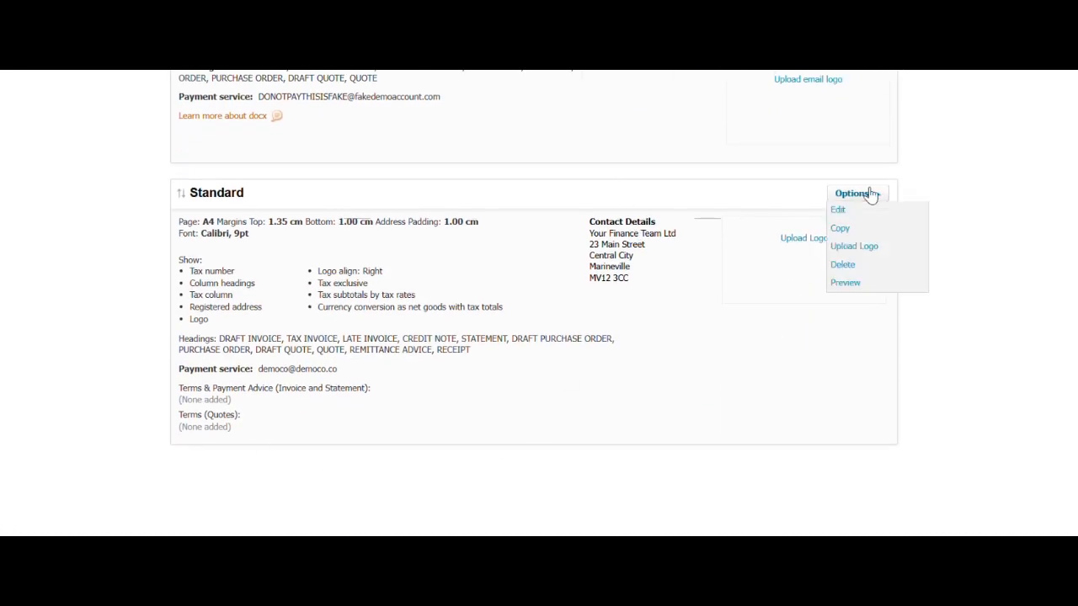
{"action": "left_click", "coordinate": [866, 284]}
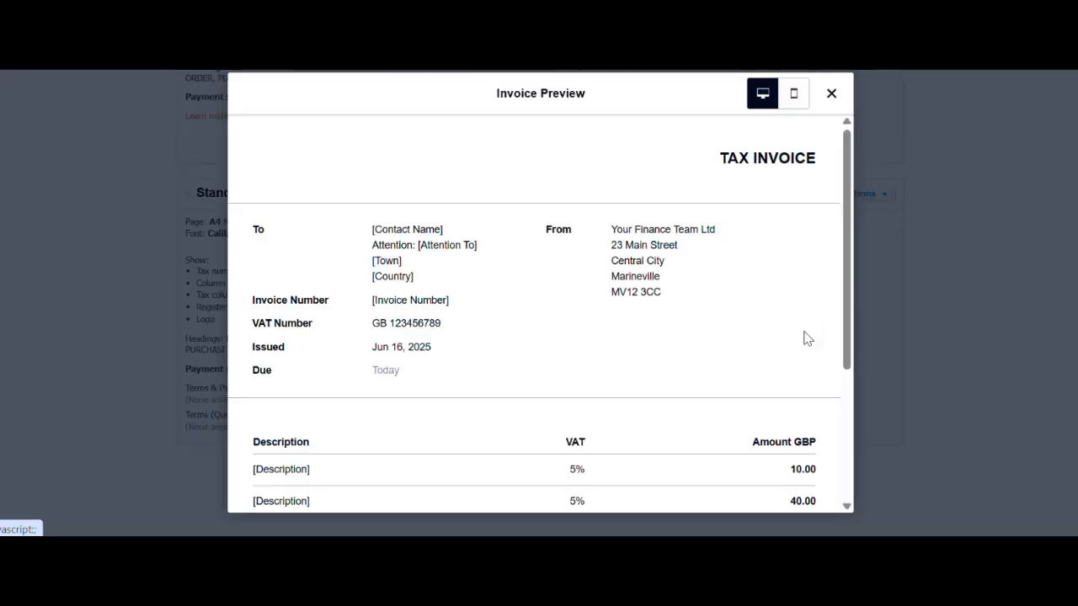
{"action": "scroll", "coordinate": [606, 344], "scroll_direction": "down", "scroll_amount": 3}
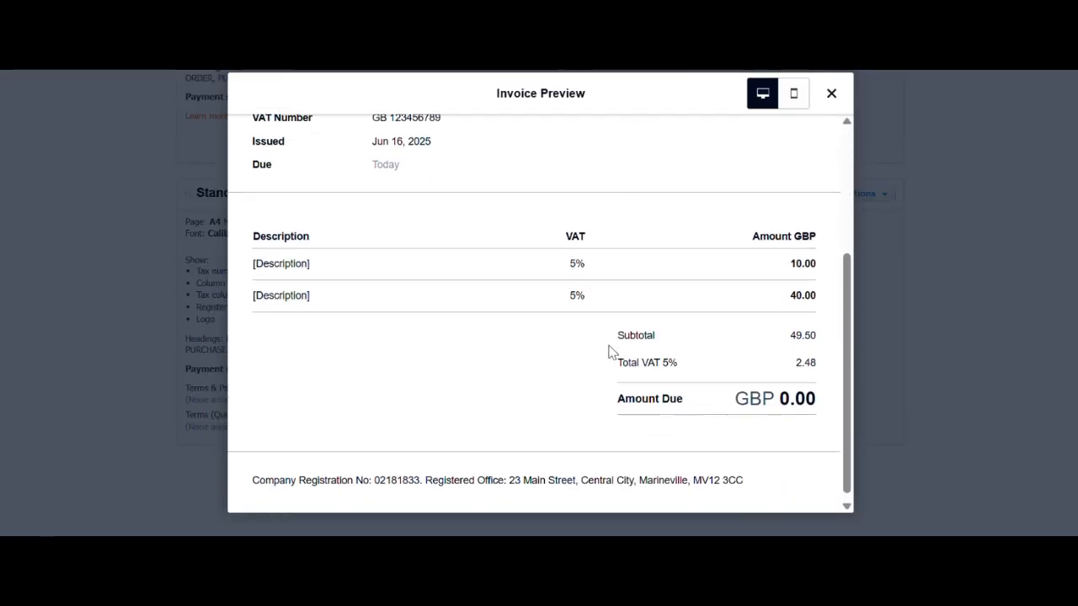
{"action": "scroll", "coordinate": [613, 353], "scroll_direction": "up", "scroll_amount": 3}
{"action": "left_click", "coordinate": [831, 94]}
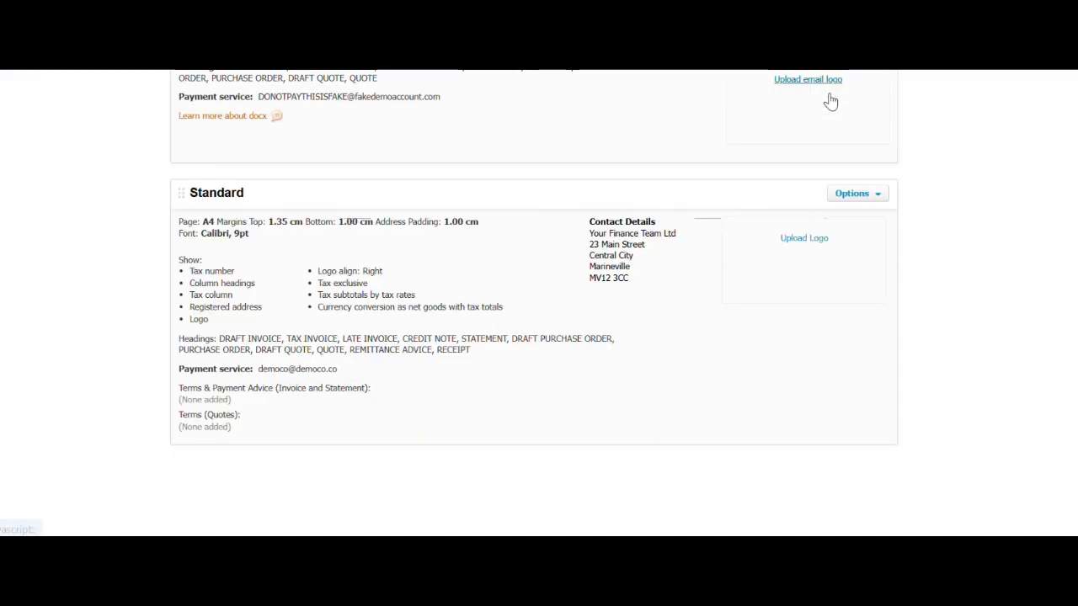
- Upload Your-Finance-Team-Logo-png.png as the Standard theme's logo
{"action": "left_click", "coordinate": [804, 239]}
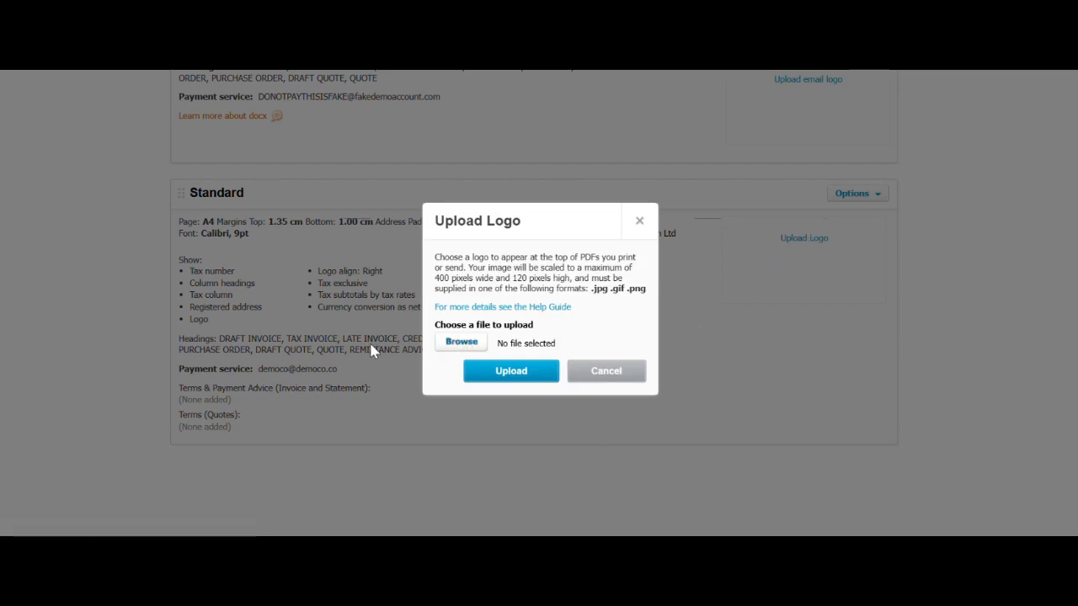
{"action": "left_click", "coordinate": [483, 340]}
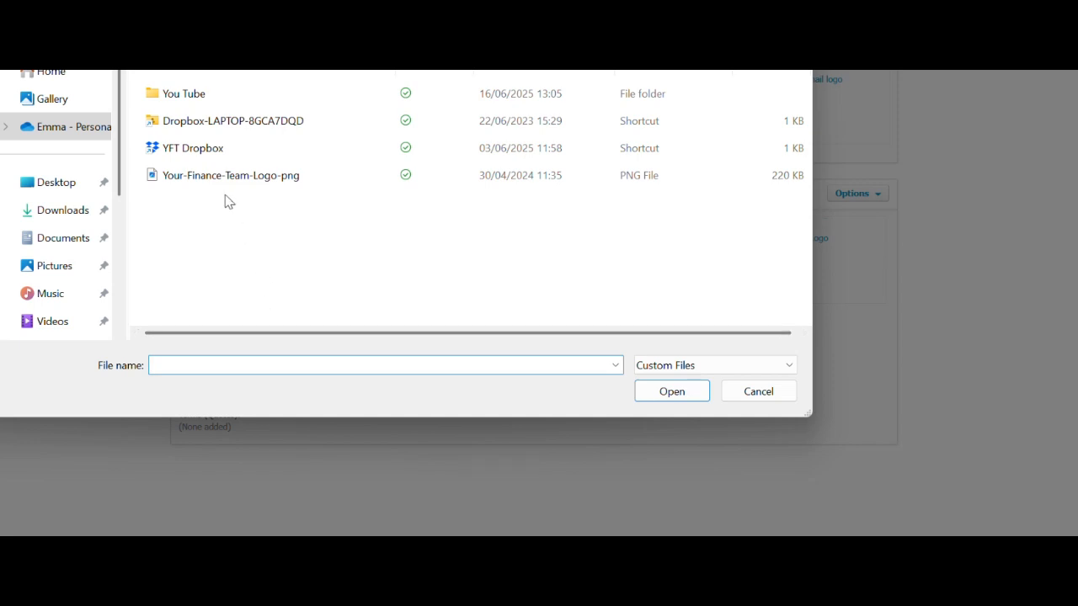
{"action": "left_click", "coordinate": [225, 180]}
{"action": "left_click", "coordinate": [689, 391]}
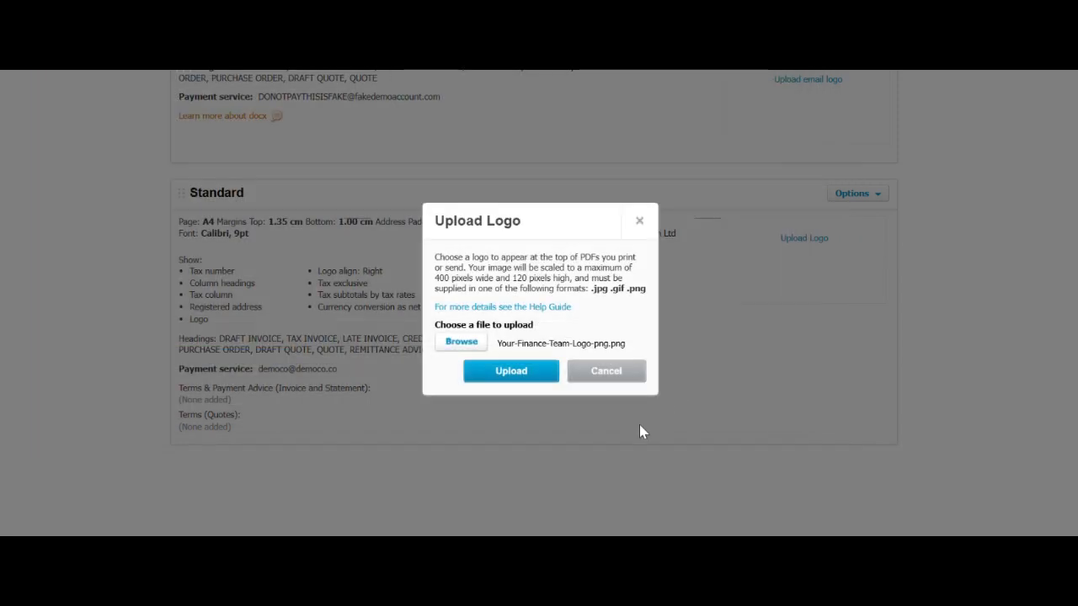
{"action": "left_click", "coordinate": [527, 381]}
{"action": "scroll", "coordinate": [890, 394], "scroll_direction": "down", "scroll_amount": 1}
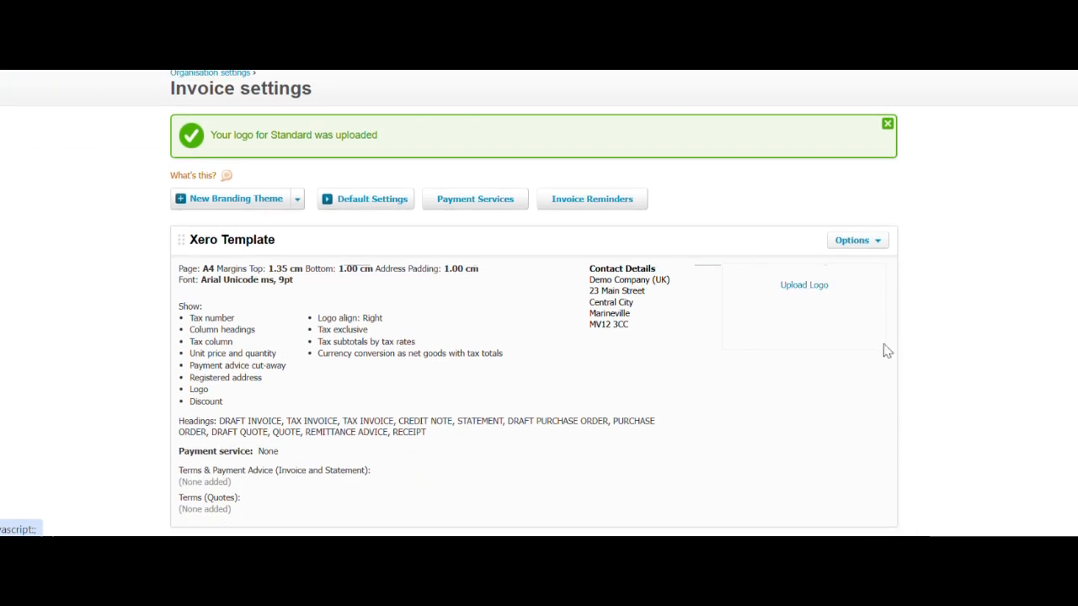
{"action": "scroll", "coordinate": [941, 367], "scroll_direction": "down", "scroll_amount": 10}
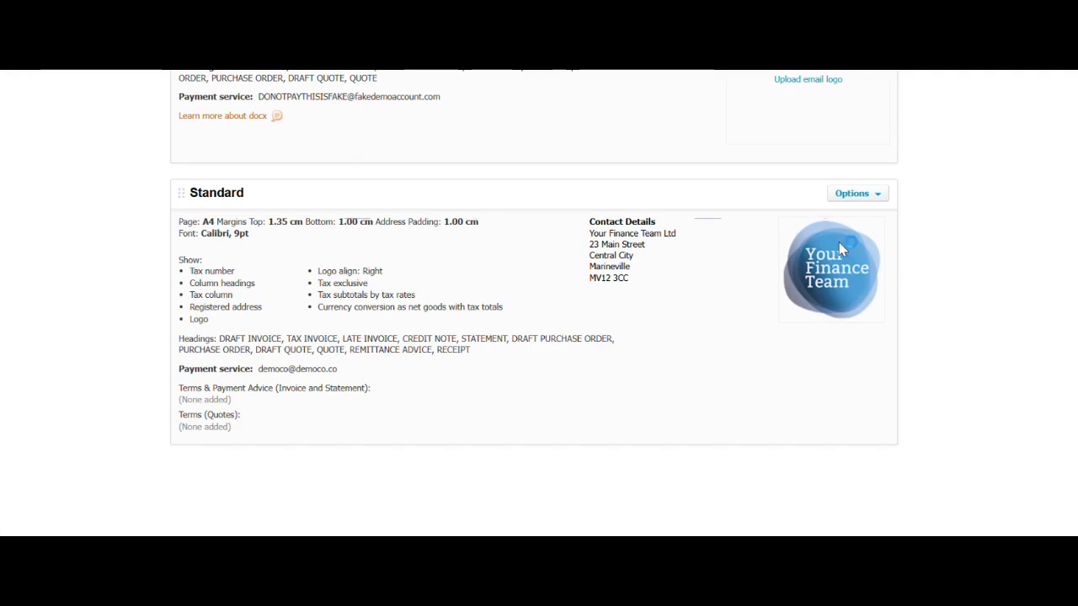
- Preview an invoice in the Standard theme to confirm the new logo appears
{"action": "left_click", "coordinate": [863, 207]}
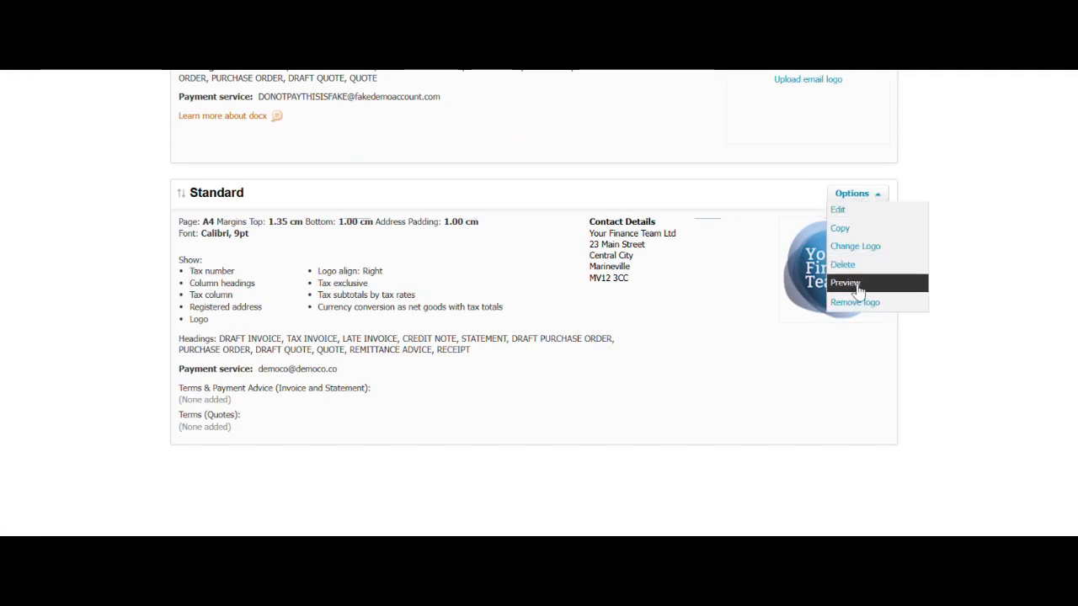
{"action": "left_click", "coordinate": [849, 283]}
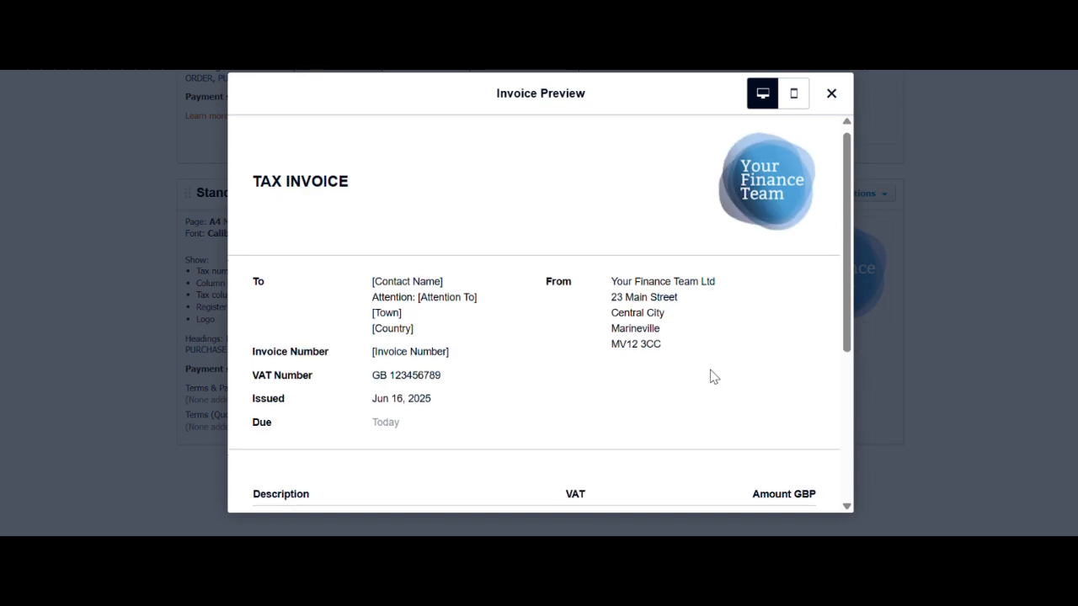
{"action": "scroll", "coordinate": [709, 376], "scroll_direction": "down", "scroll_amount": 3}
{"action": "scroll", "coordinate": [709, 375], "scroll_direction": "up", "scroll_amount": 3}
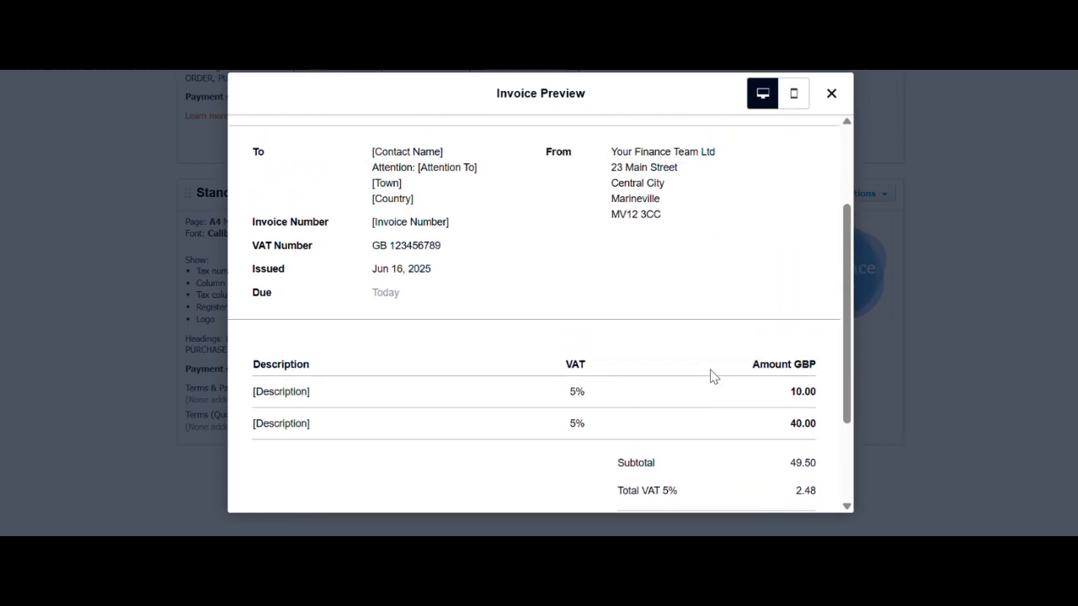
{"action": "left_click", "coordinate": [831, 93]}
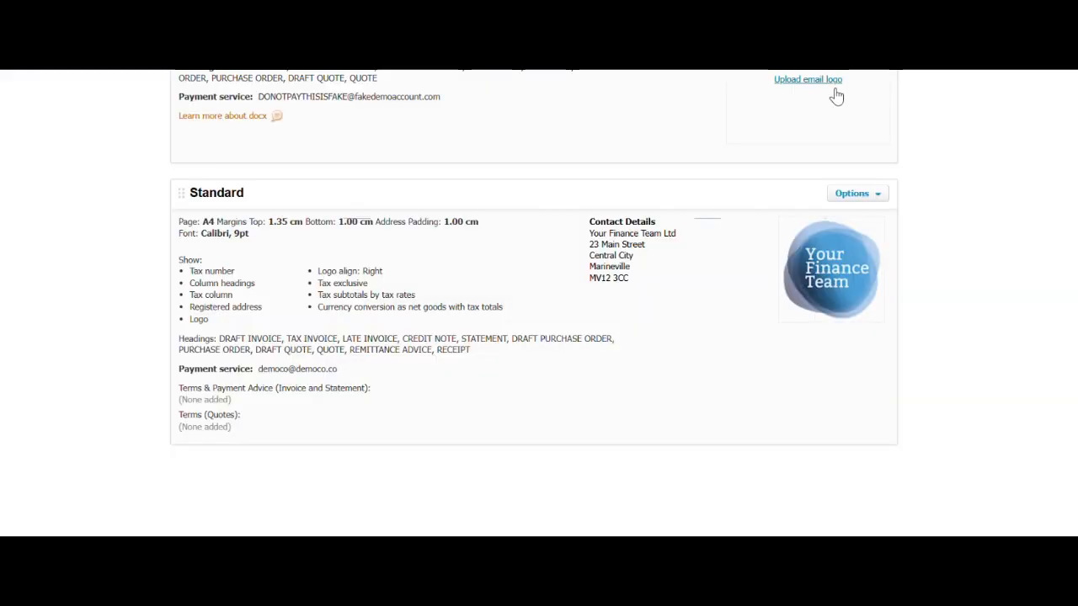
{"action": "scroll", "coordinate": [724, 273], "scroll_direction": "down", "scroll_amount": 3}
{"action": "scroll", "coordinate": [722, 273], "scroll_direction": "up", "scroll_amount": 5}
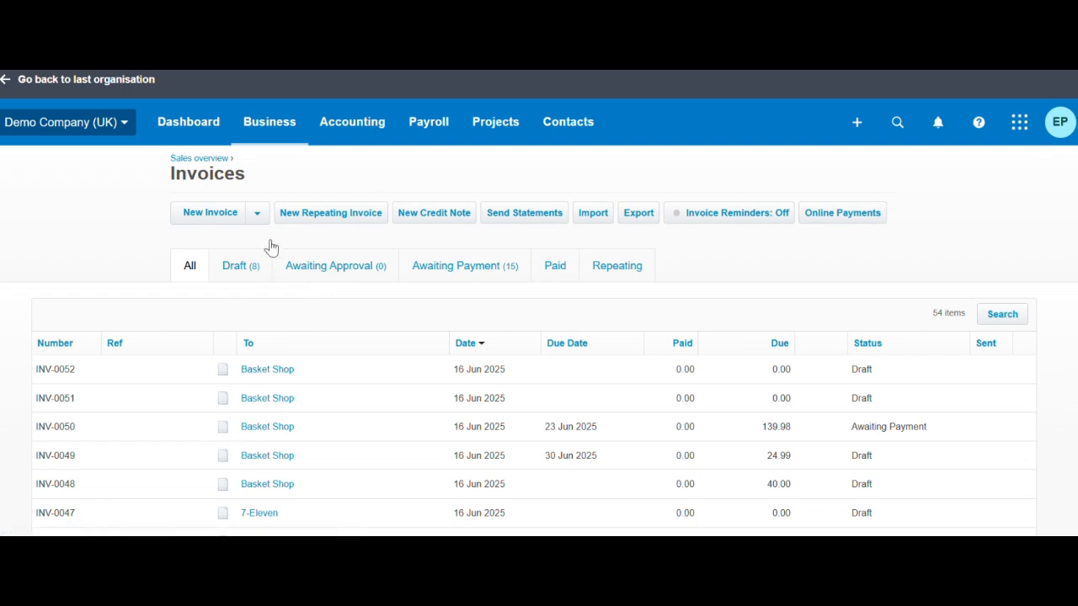
- Create draft invoice INV-0053 for Basket Shop and check it in the preview
{"action": "left_click", "coordinate": [210, 213]}
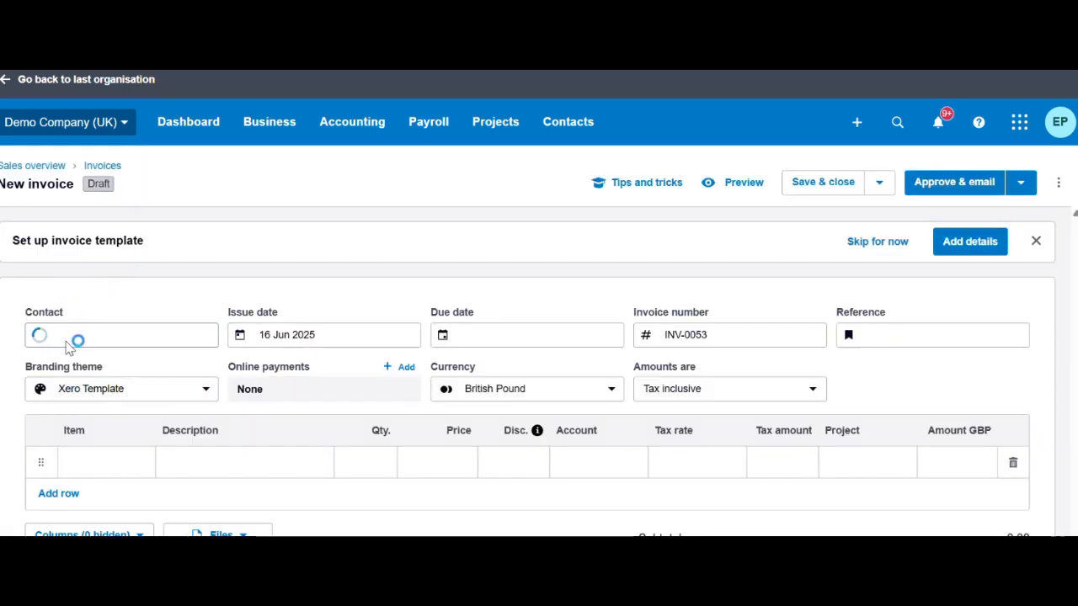
{"action": "left_click", "coordinate": [76, 332]}
{"action": "scroll", "coordinate": [113, 284], "scroll_direction": "down", "scroll_amount": 1}
{"action": "left_click", "coordinate": [118, 288]}
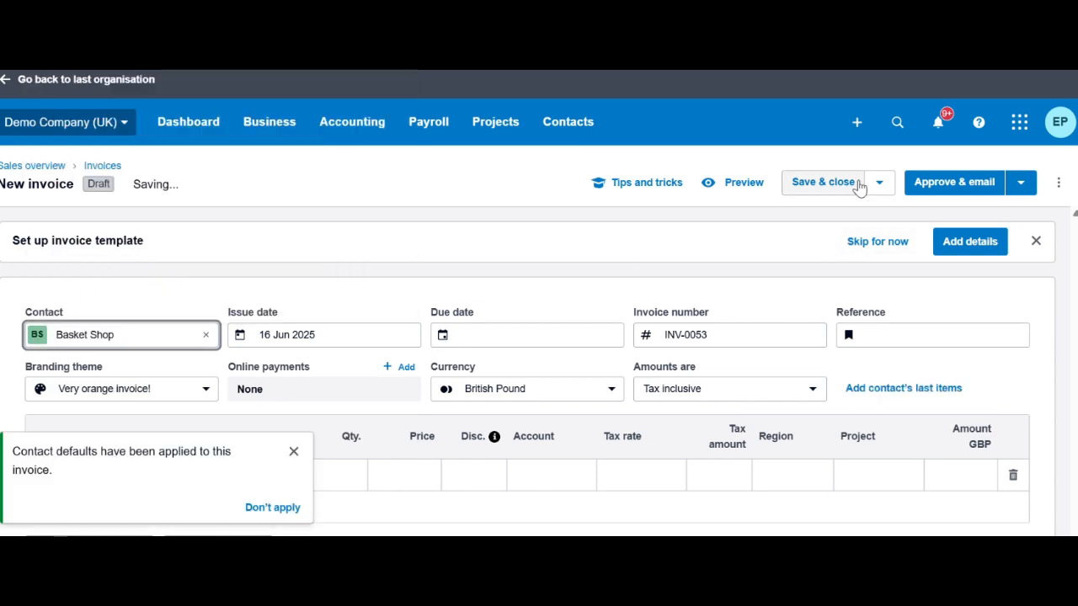
{"action": "left_click", "coordinate": [751, 193]}
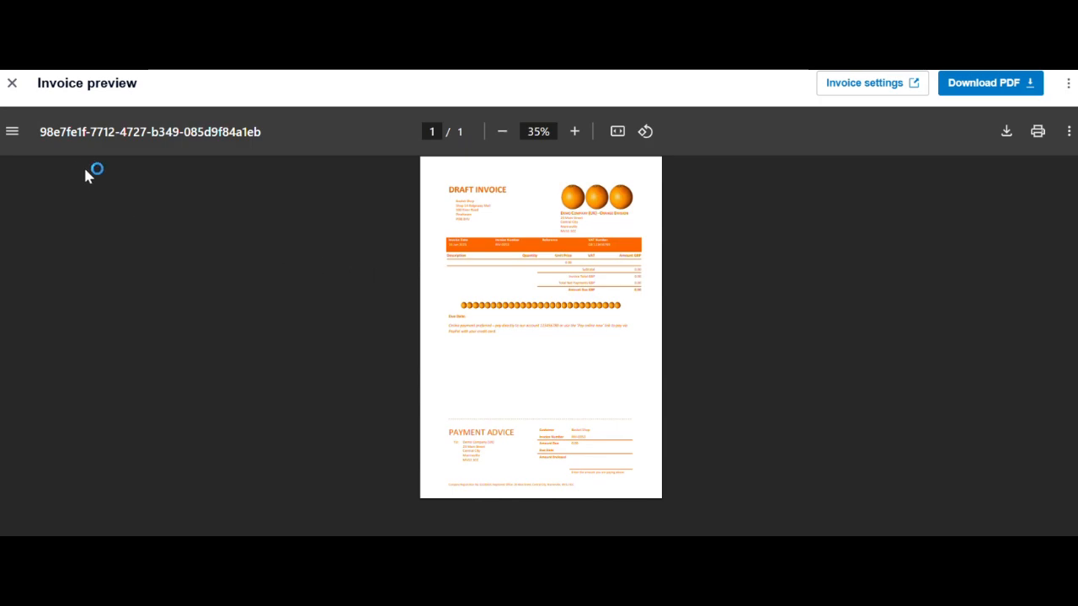
{"action": "left_click", "coordinate": [11, 83]}
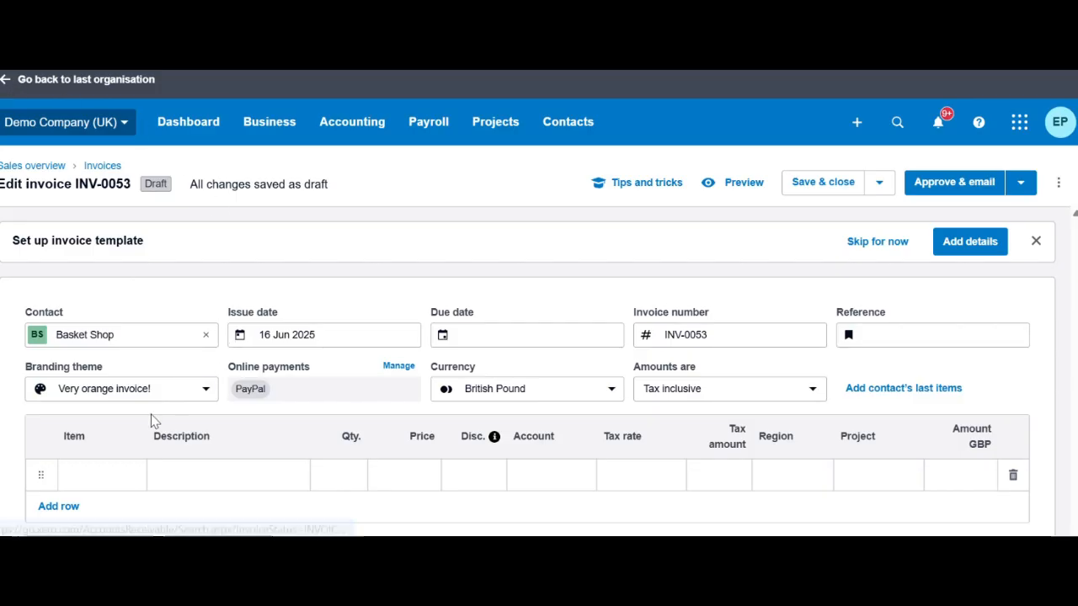
- Switch INV-0053 from the 'Very orange invoice!' theme to Standard and check it in a preview
{"action": "left_click", "coordinate": [210, 390]}
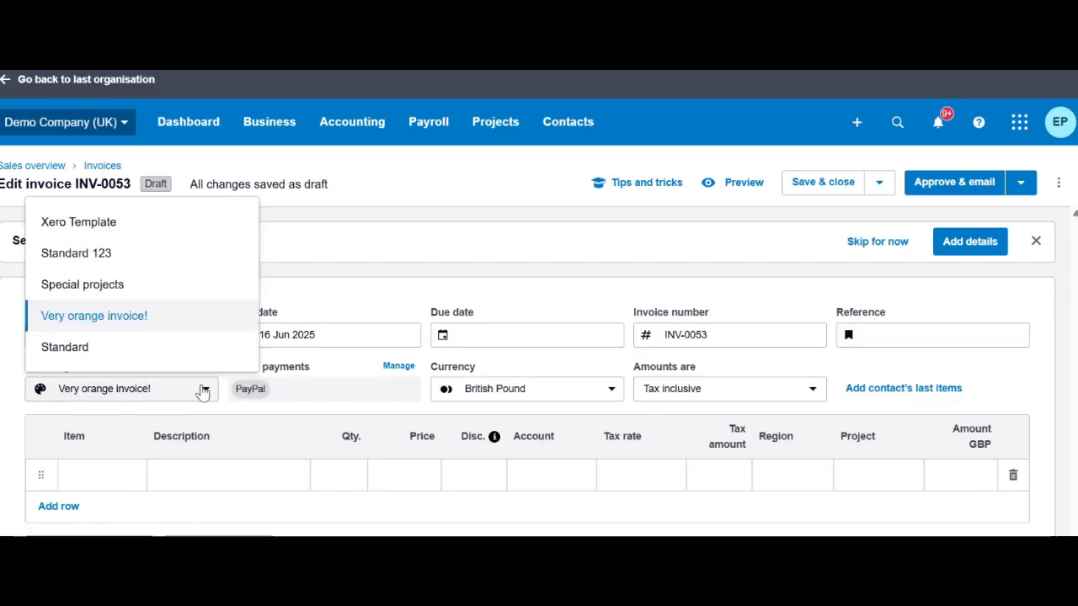
{"action": "left_click", "coordinate": [91, 353]}
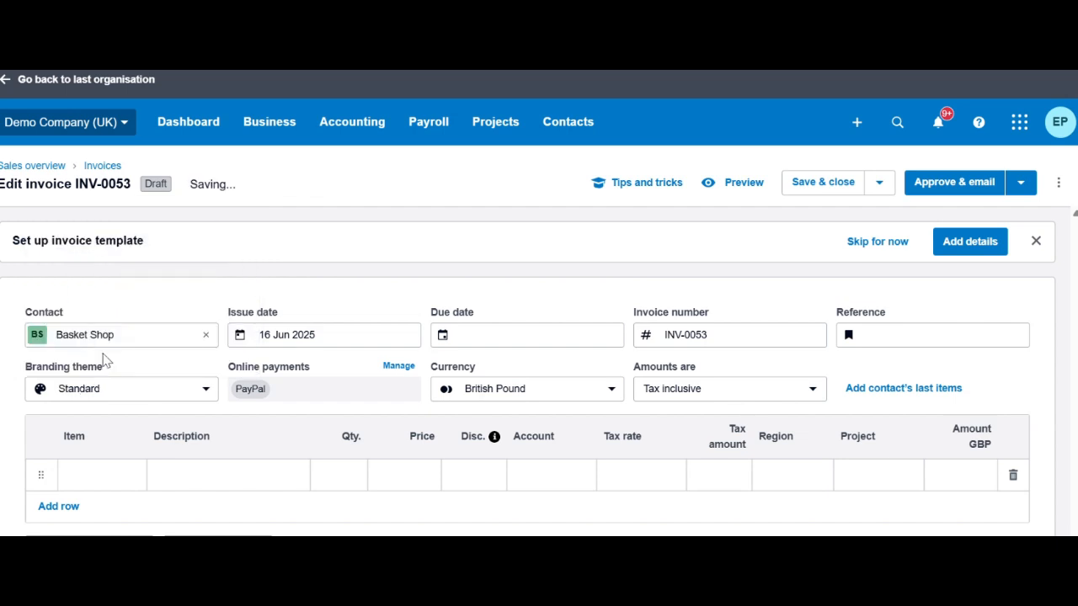
{"action": "left_click", "coordinate": [745, 185]}
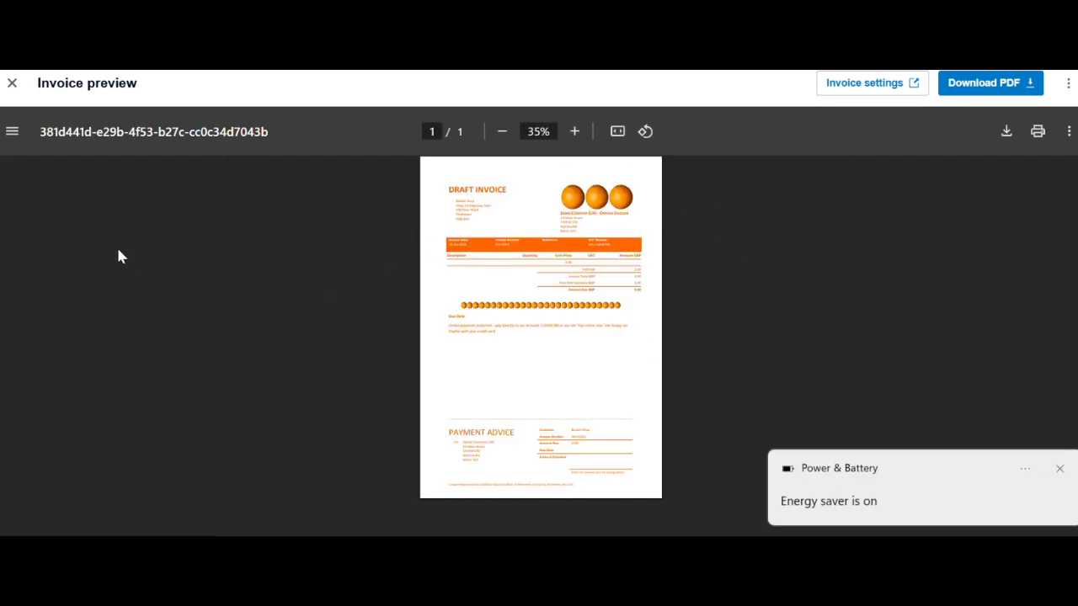
{"action": "left_click", "coordinate": [12, 83]}
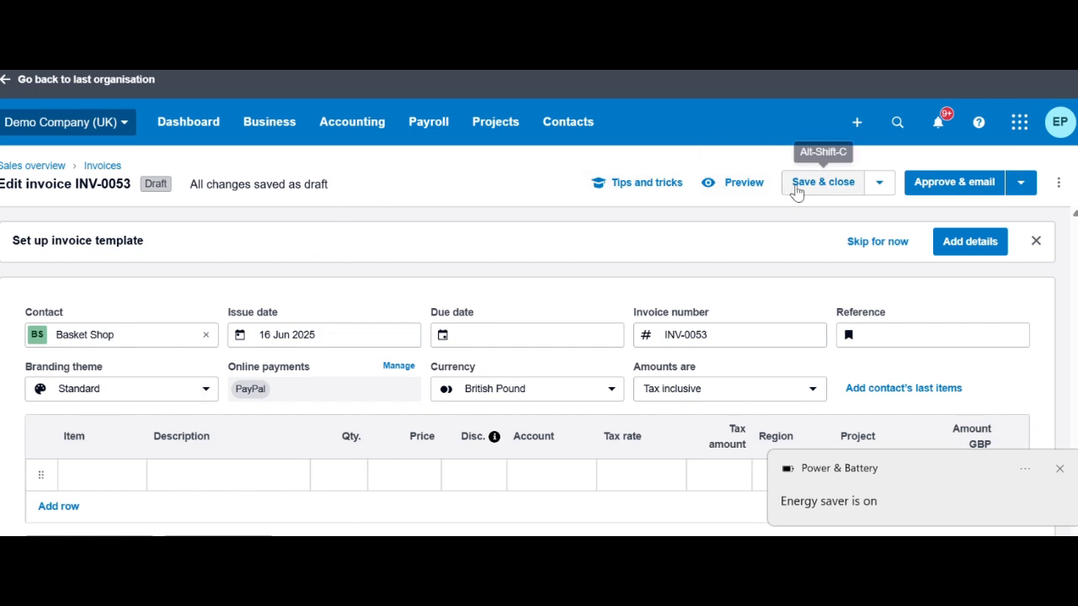
- Reopen the INV-0053 preview and zoom in on the Standard layout with the Your Finance Team logo
{"action": "left_click", "coordinate": [746, 185]}
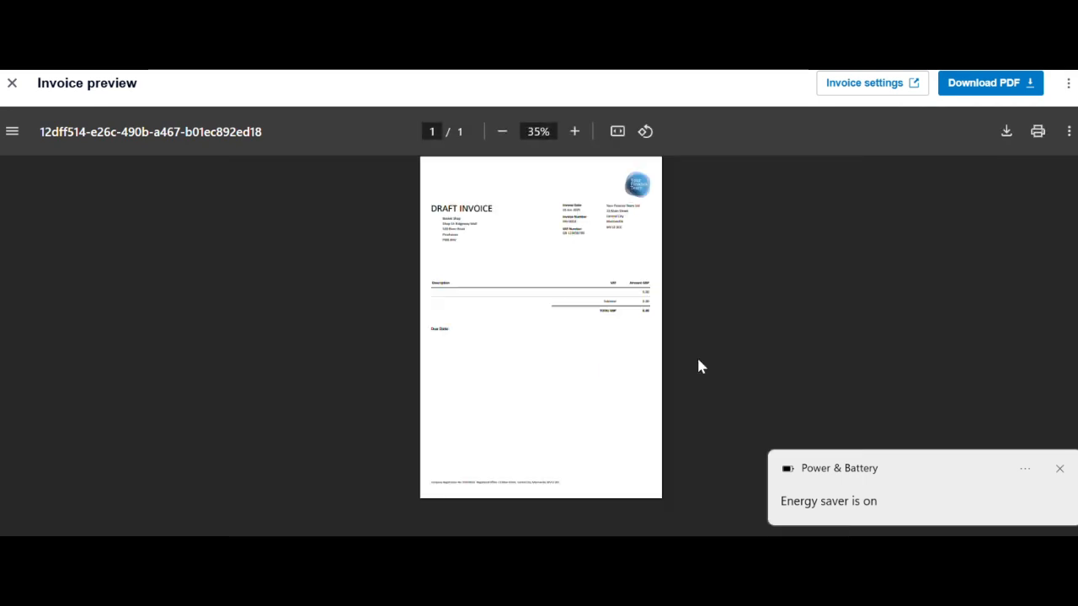
{"action": "left_click", "coordinate": [574, 135]}
{"action": "left_click", "coordinate": [573, 135]}
{"action": "left_click", "coordinate": [573, 134]}
{"action": "left_click", "coordinate": [573, 135]}
{"action": "scroll", "coordinate": [640, 377], "scroll_direction": "down", "scroll_amount": 4}
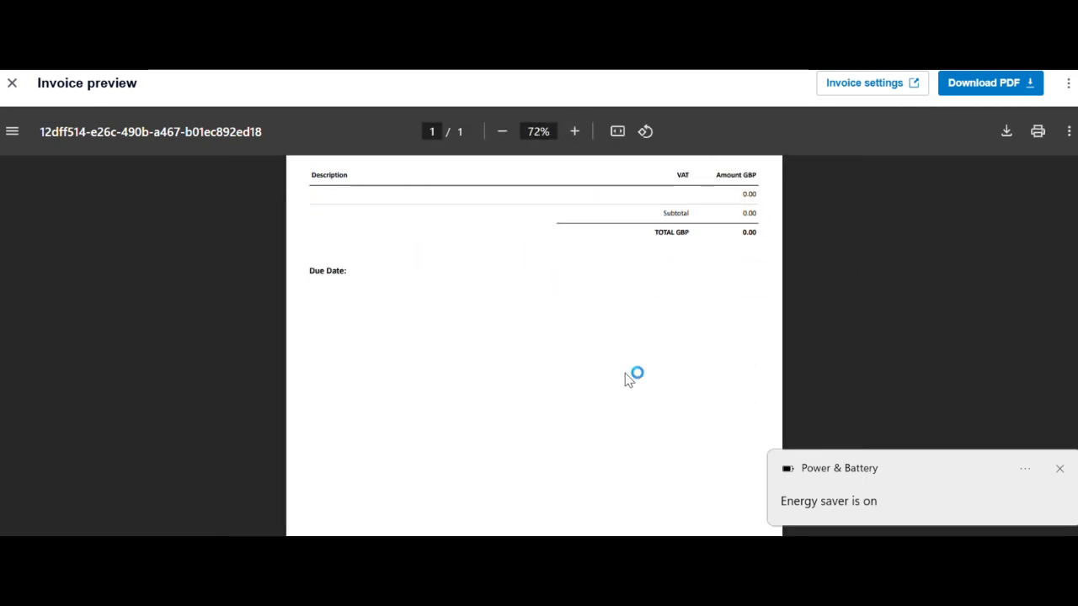
{"action": "scroll", "coordinate": [631, 378], "scroll_direction": "up", "scroll_amount": 4}
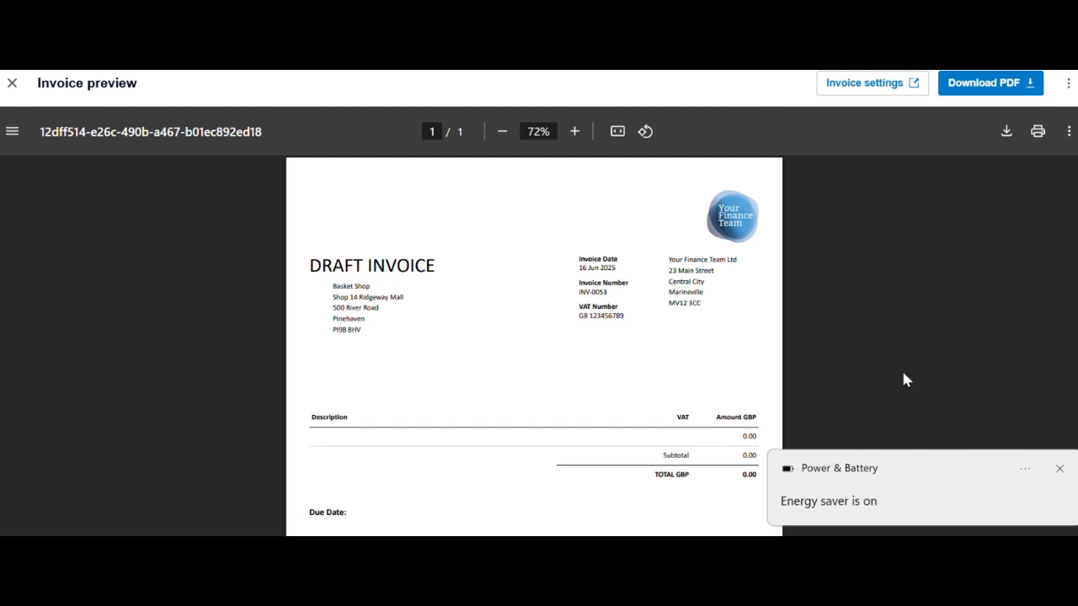